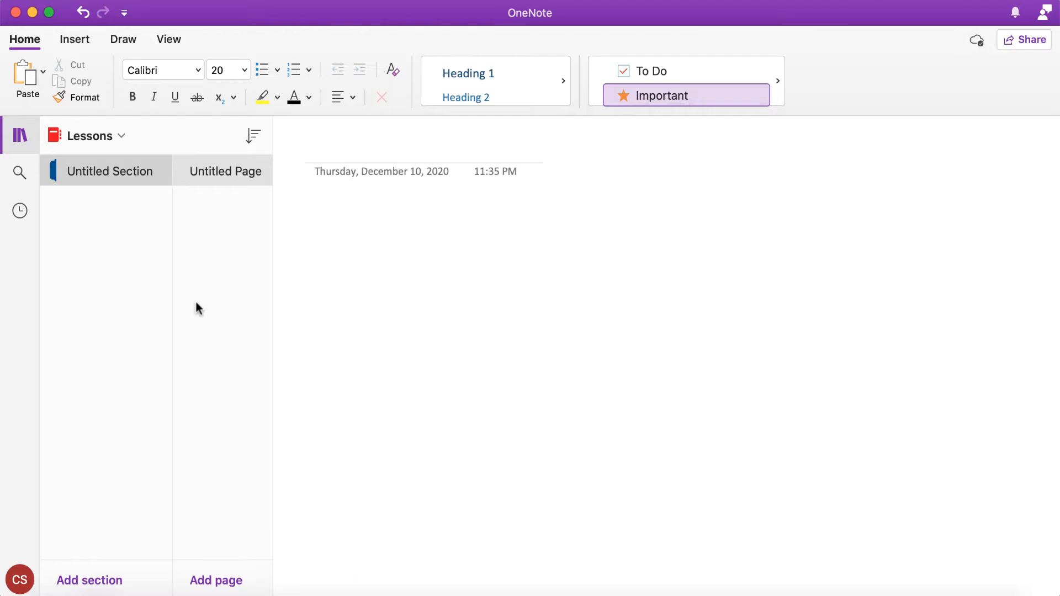
Rename the untitled section of the Lessons notebook as Algebra.
{"action": "right_click", "coordinate": [134, 172]}
{"action": "left_click", "coordinate": [147, 179]}
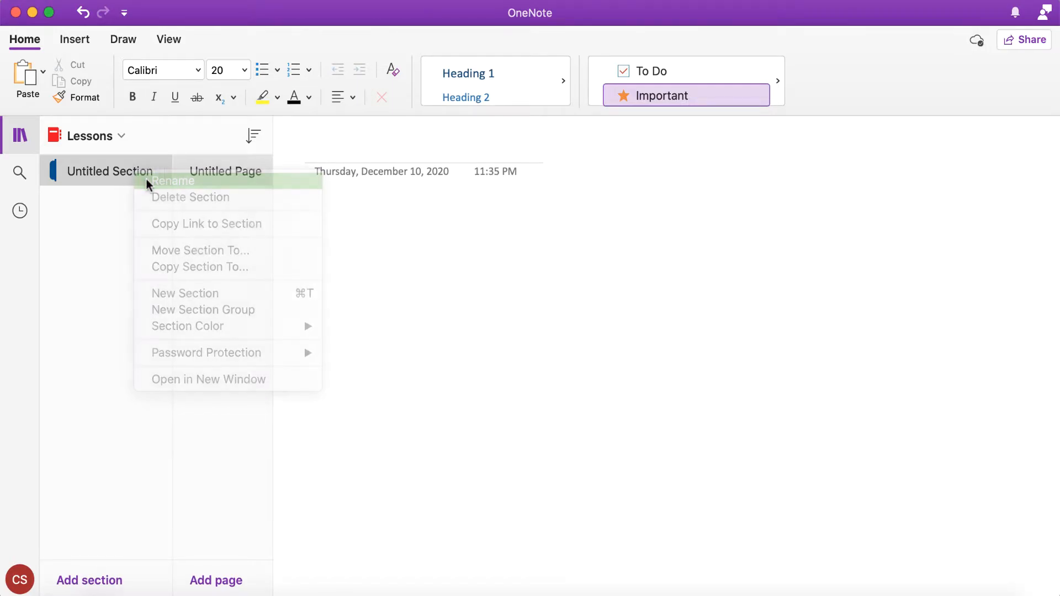
{"action": "type", "text": "Algebra"}
{"action": "key", "text": "Return"}
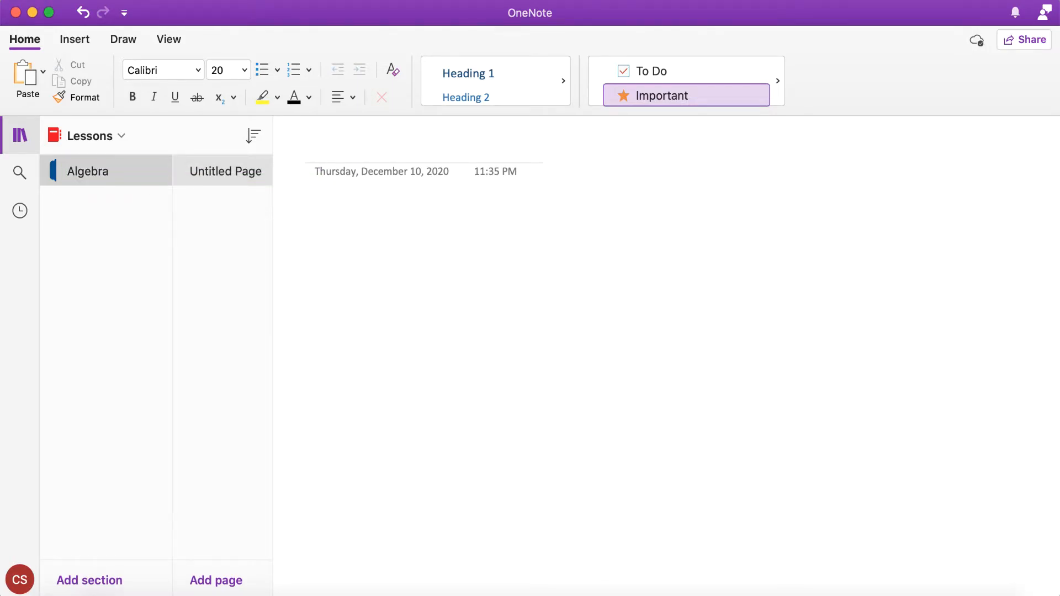
Title the untitled page in the Algebra section "System of Equations".
{"action": "left_click", "coordinate": [333, 149]}
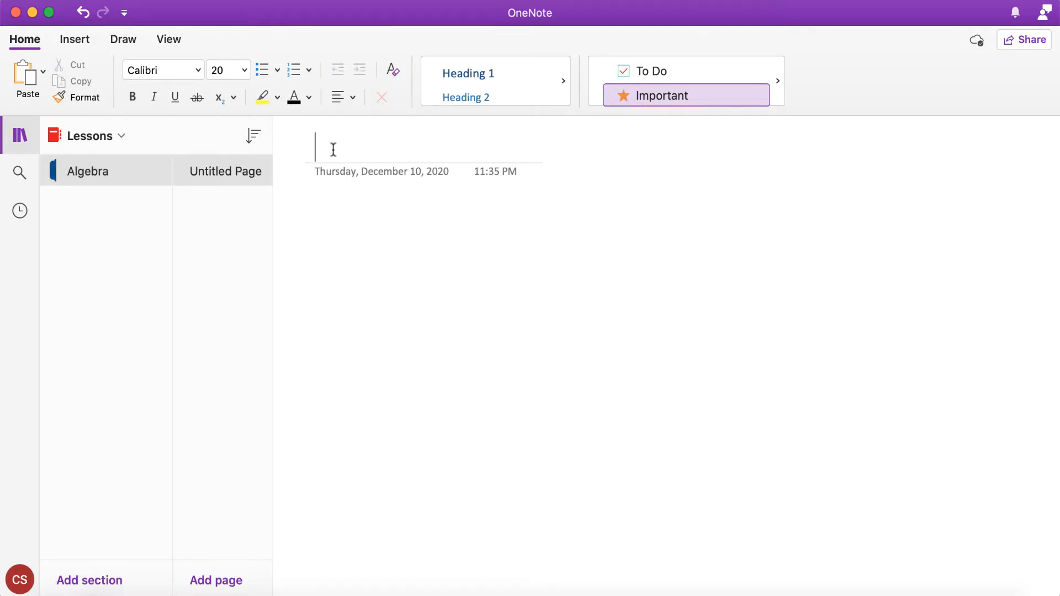
{"action": "type", "text": "System of "}
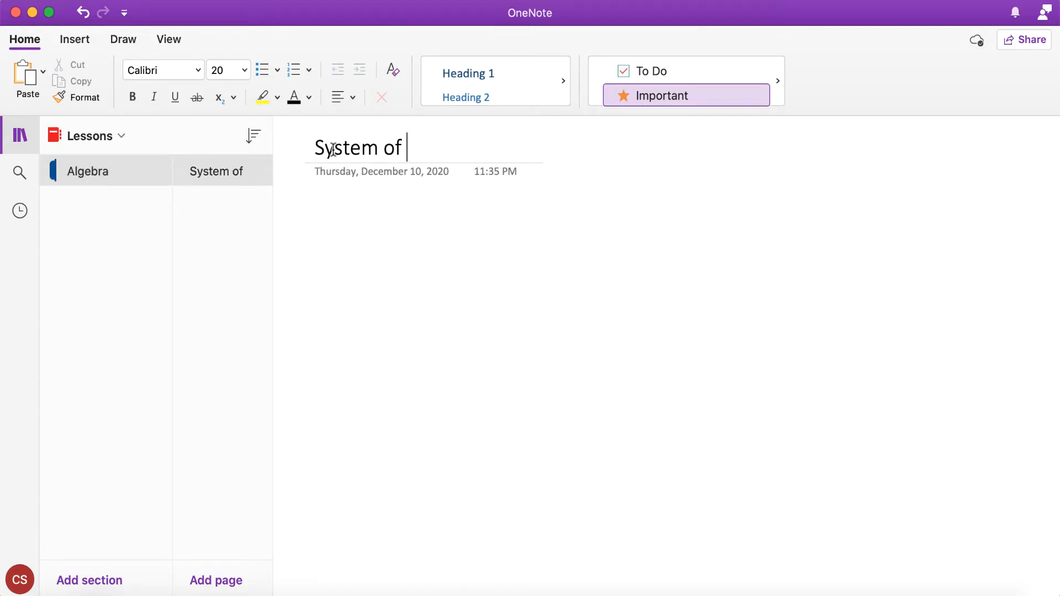
{"action": "type", "text": "Equations"}
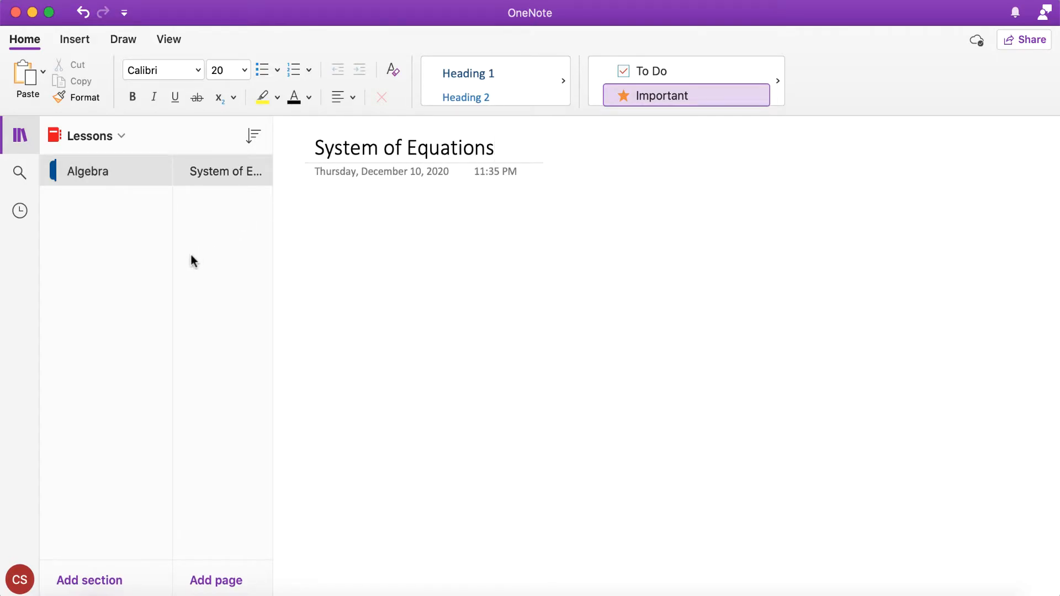
{"action": "left_click", "coordinate": [191, 255]}
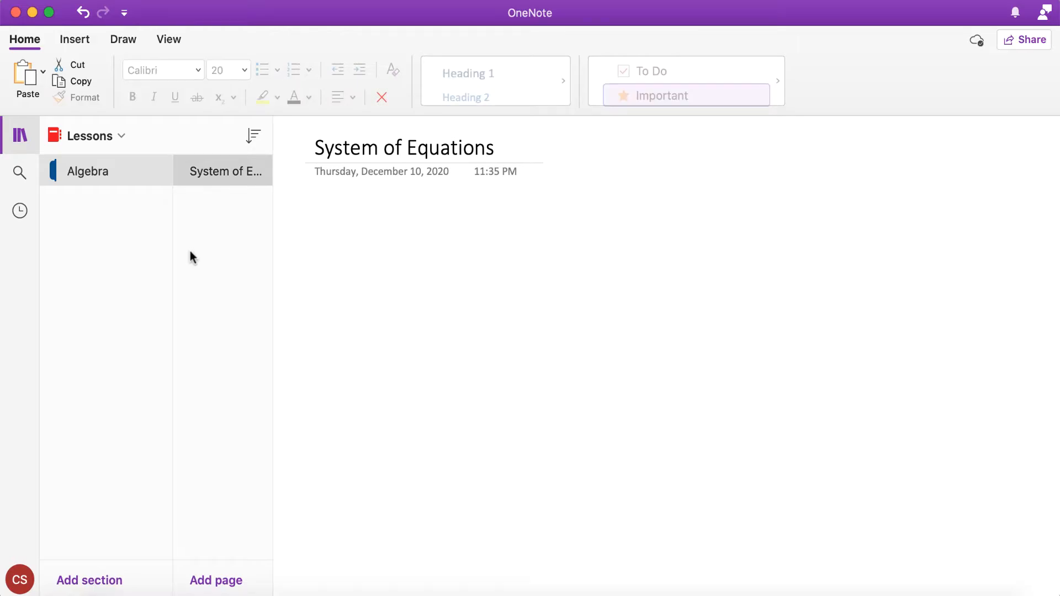
Handwrite the equation 4x+y=-5 with the black 0.5 mm pen beside the system of equations problem.
{"action": "left_click", "coordinate": [131, 41]}
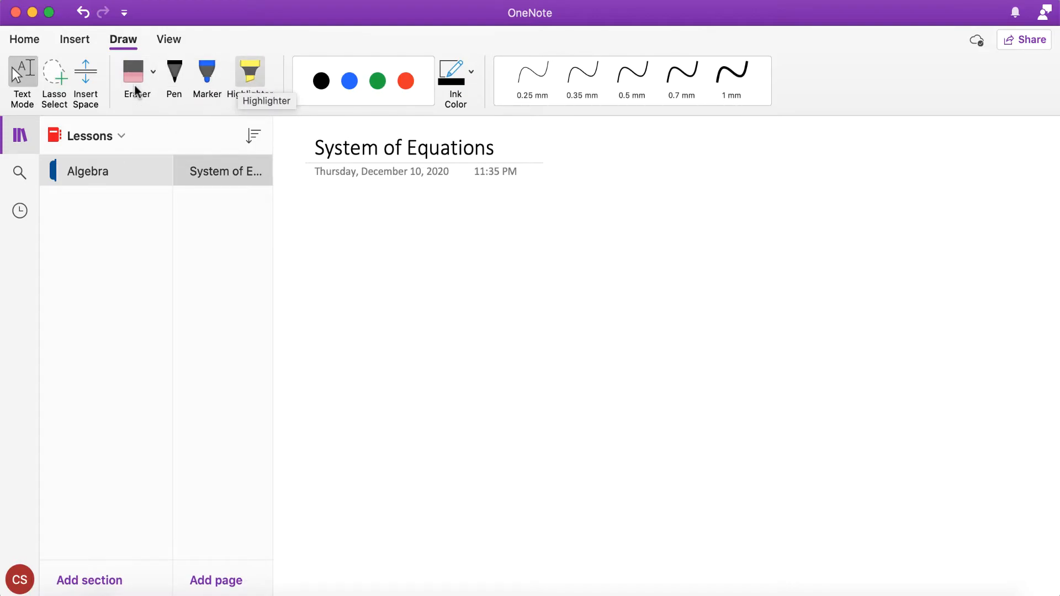
{"action": "left_click", "coordinate": [174, 72]}
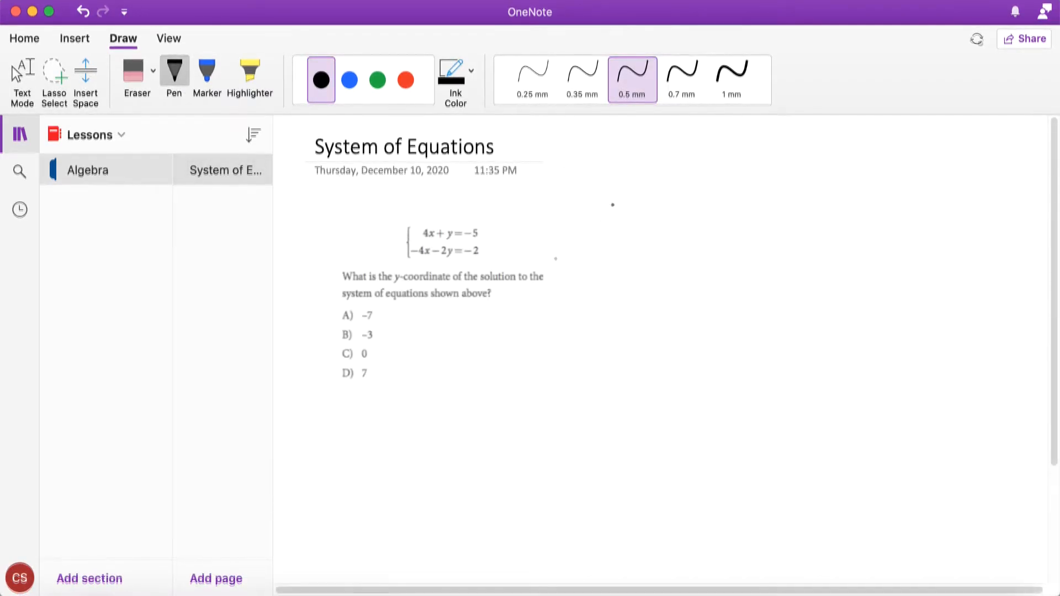
{"action": "left_click_drag", "start_coordinate": [615, 203], "coordinate": [630, 224]}
{"action": "mouse_move", "coordinate": [624, 206]}
{"action": "left_mouse_down"}
{"action": "mouse_move", "coordinate": [626, 237]}
{"action": "mouse_move", "coordinate": [656, 238]}
{"action": "left_mouse_up"}
{"action": "left_click_drag", "start_coordinate": [656, 218], "coordinate": [637, 239]}
{"action": "mouse_move", "coordinate": [669, 220]}
{"action": "left_mouse_down"}
{"action": "mouse_move", "coordinate": [673, 237]}
{"action": "mouse_move", "coordinate": [687, 225]}
{"action": "left_mouse_up"}
{"action": "mouse_move", "coordinate": [707, 216]}
{"action": "left_mouse_down"}
{"action": "mouse_move", "coordinate": [696, 252]}
{"action": "mouse_move", "coordinate": [703, 236]}
{"action": "left_mouse_up"}
{"action": "left_click_drag", "start_coordinate": [715, 222], "coordinate": [744, 231]}
{"action": "mouse_move", "coordinate": [747, 227]}
{"action": "left_mouse_down"}
{"action": "mouse_move", "coordinate": [765, 227]}
{"action": "mouse_move", "coordinate": [760, 241]}
{"action": "left_mouse_up"}
Handwrite -4x-2y=-2 beneath the first equation and draw a horizontal sum line under both.
{"action": "left_click_drag", "start_coordinate": [592, 276], "coordinate": [611, 276]}
{"action": "mouse_move", "coordinate": [624, 260]}
{"action": "left_mouse_down"}
{"action": "mouse_move", "coordinate": [641, 276]}
{"action": "mouse_move", "coordinate": [638, 290]}
{"action": "left_mouse_up"}
{"action": "mouse_move", "coordinate": [649, 268]}
{"action": "left_mouse_down"}
{"action": "mouse_move", "coordinate": [665, 288]}
{"action": "mouse_move", "coordinate": [649, 288]}
{"action": "left_mouse_up"}
{"action": "left_click_drag", "start_coordinate": [674, 276], "coordinate": [692, 275]}
{"action": "left_click_drag", "start_coordinate": [692, 267], "coordinate": [710, 291]}
{"action": "mouse_move", "coordinate": [719, 270]}
{"action": "left_mouse_down"}
{"action": "mouse_move", "coordinate": [720, 301]}
{"action": "mouse_move", "coordinate": [753, 272]}
{"action": "left_mouse_up"}
{"action": "left_click_drag", "start_coordinate": [735, 281], "coordinate": [783, 275]}
{"action": "left_click_drag", "start_coordinate": [782, 269], "coordinate": [805, 294]}
{"action": "left_click_drag", "start_coordinate": [589, 320], "coordinate": [811, 314]}
Handwrite -y=-7 below the sum line, followed by a downward arrow and the solution y=7.
{"action": "left_click_drag", "start_coordinate": [669, 347], "coordinate": [691, 347]}
{"action": "mouse_move", "coordinate": [711, 337]}
{"action": "left_mouse_down"}
{"action": "mouse_move", "coordinate": [697, 368]}
{"action": "mouse_move", "coordinate": [702, 351]}
{"action": "left_mouse_up"}
{"action": "left_click_drag", "start_coordinate": [719, 342], "coordinate": [741, 349]}
{"action": "left_click_drag", "start_coordinate": [750, 344], "coordinate": [781, 355]}
{"action": "left_click_drag", "start_coordinate": [729, 381], "coordinate": [732, 425]}
{"action": "left_click_drag", "start_coordinate": [712, 417], "coordinate": [731, 427]}
{"action": "mouse_move", "coordinate": [697, 457]}
{"action": "left_mouse_down"}
{"action": "mouse_move", "coordinate": [694, 489]}
{"action": "mouse_move", "coordinate": [743, 459]}
{"action": "left_mouse_up"}
{"action": "left_click_drag", "start_coordinate": [719, 474], "coordinate": [767, 479]}
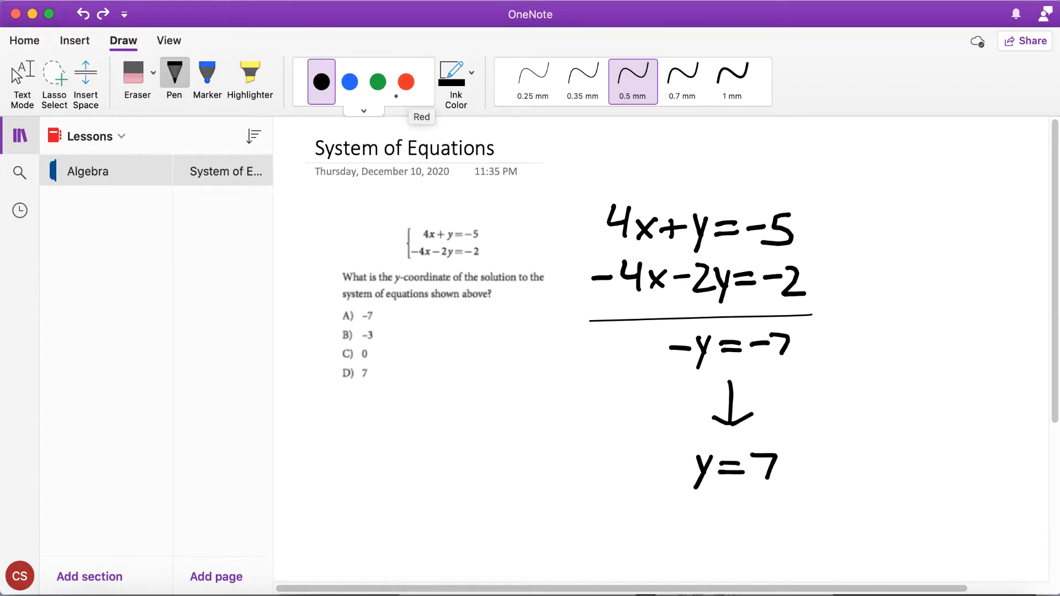
Erase the handwritten y=7 under the arrow with the Stroke Eraser.
{"action": "left_click", "coordinate": [153, 72]}
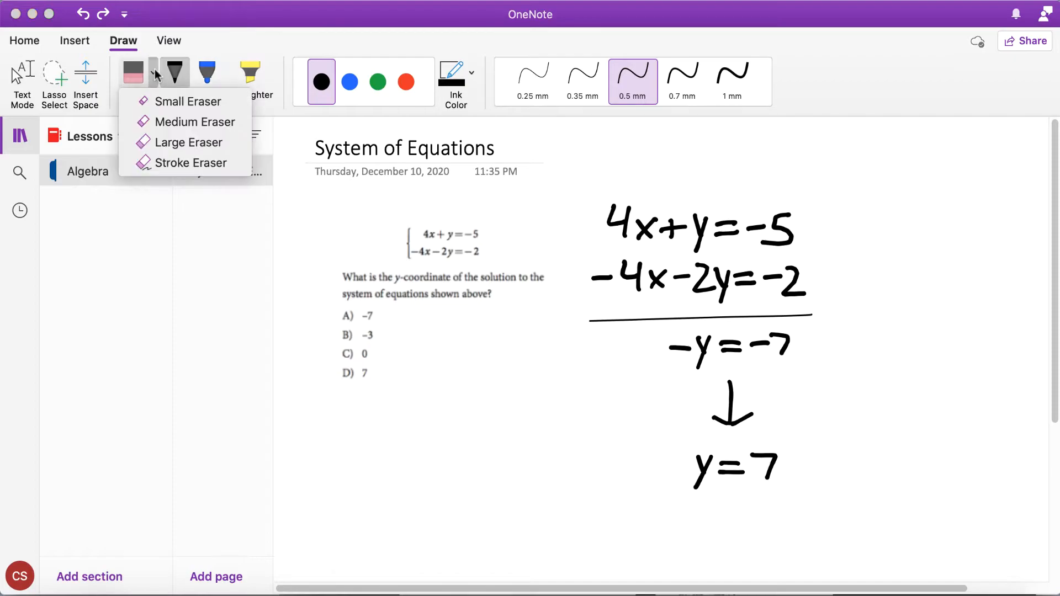
{"action": "key", "text": "Down"}
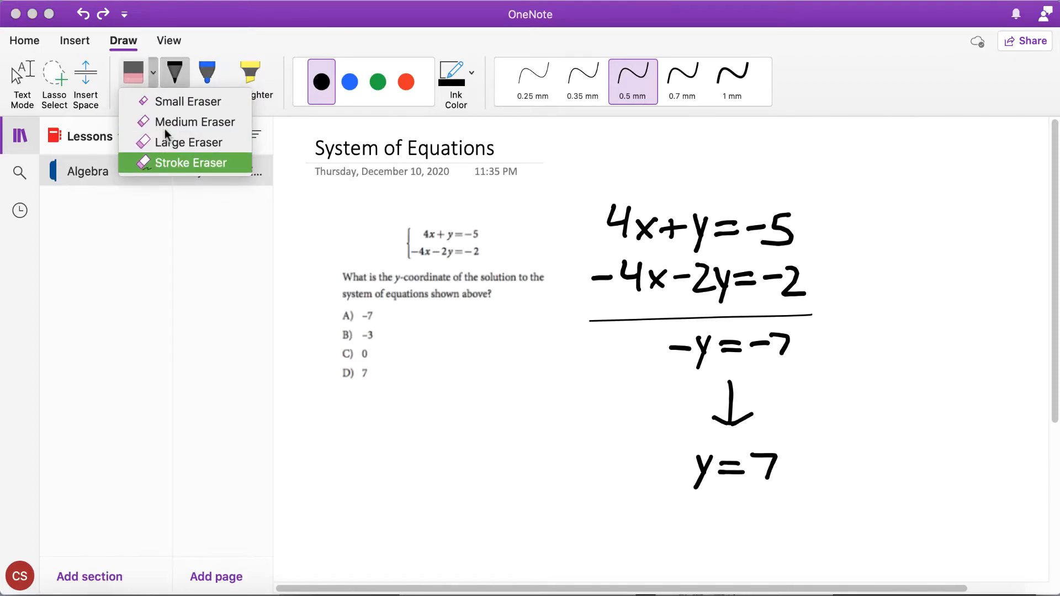
{"action": "left_click", "coordinate": [177, 162]}
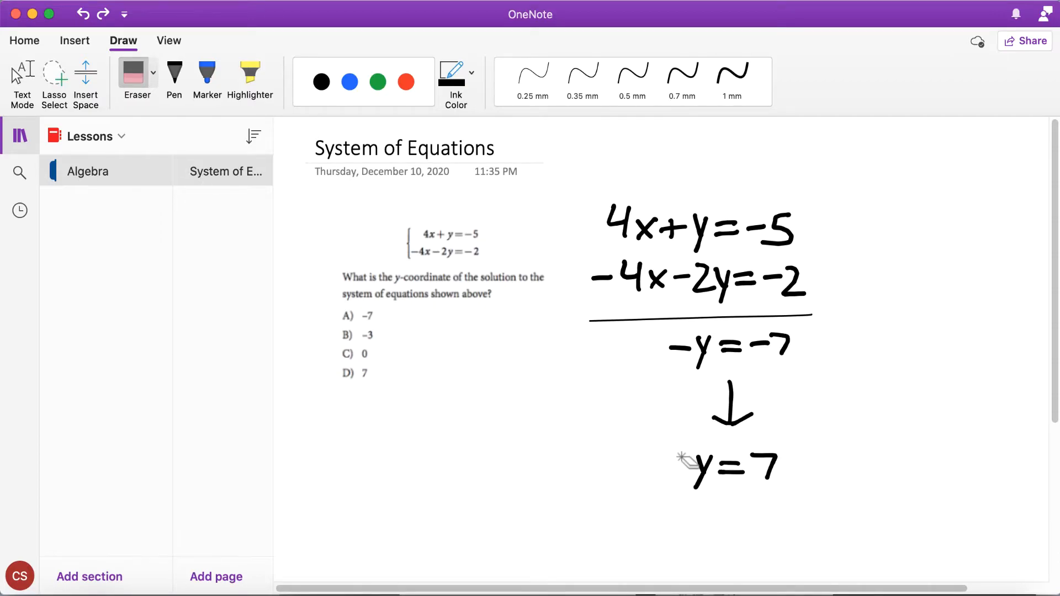
{"action": "mouse_move", "coordinate": [680, 458]}
{"action": "left_mouse_down"}
{"action": "mouse_move", "coordinate": [705, 476]}
{"action": "mouse_move", "coordinate": [725, 462]}
{"action": "mouse_move", "coordinate": [780, 466]}
{"action": "left_mouse_up"}
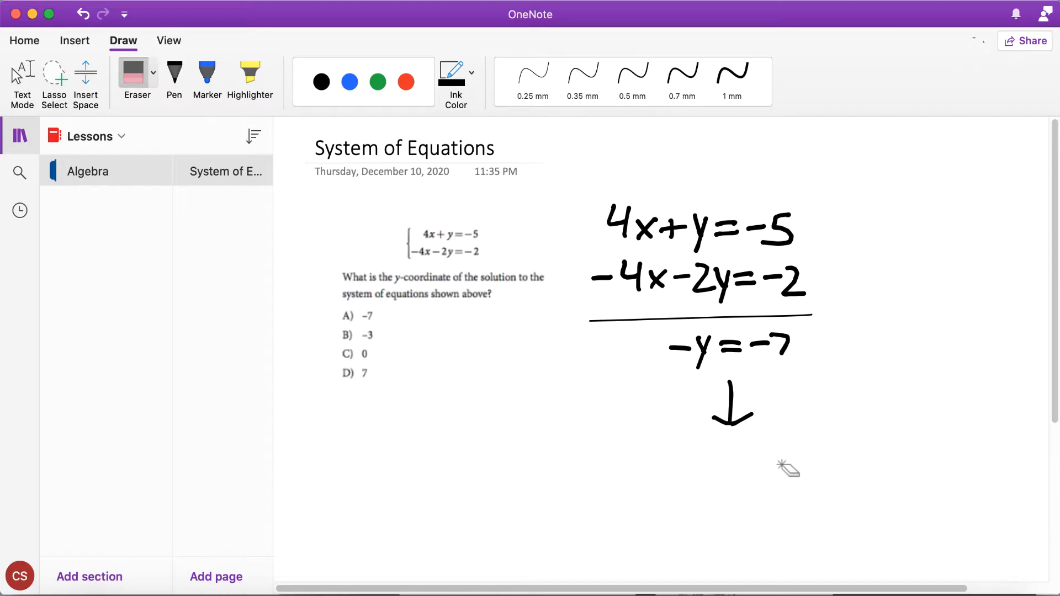
Handwrite the solution y=7 under the arrow with the blue pen.
{"action": "left_click", "coordinate": [173, 80]}
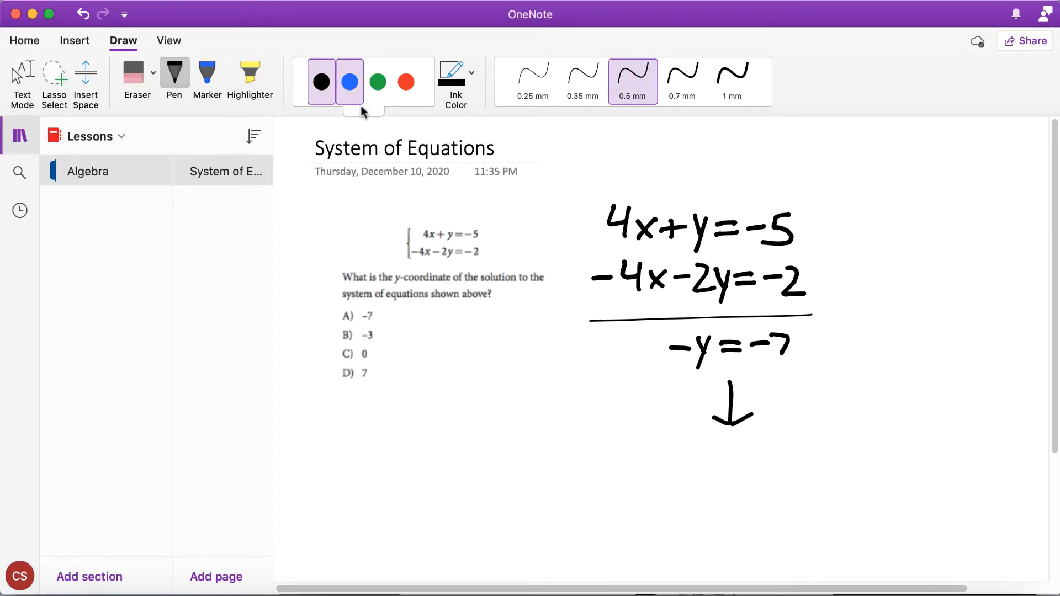
{"action": "left_click", "coordinate": [350, 83]}
{"action": "mouse_move", "coordinate": [674, 497]}
{"action": "left_mouse_down"}
{"action": "mouse_move", "coordinate": [689, 464]}
{"action": "mouse_move", "coordinate": [683, 483]}
{"action": "mouse_move", "coordinate": [714, 470]}
{"action": "mouse_move", "coordinate": [715, 479]}
{"action": "mouse_move", "coordinate": [727, 461]}
{"action": "mouse_move", "coordinate": [743, 484]}
{"action": "left_mouse_up"}
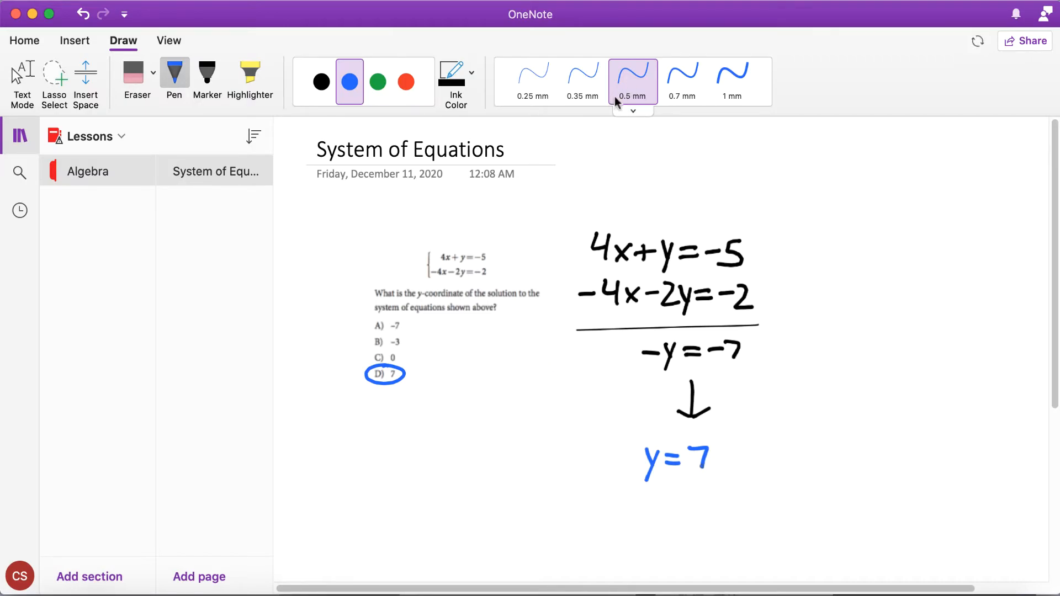
Handwrite "Hello." below the answer choices with the blue pen at 0.35 mm thickness.
{"action": "left_click", "coordinate": [587, 76]}
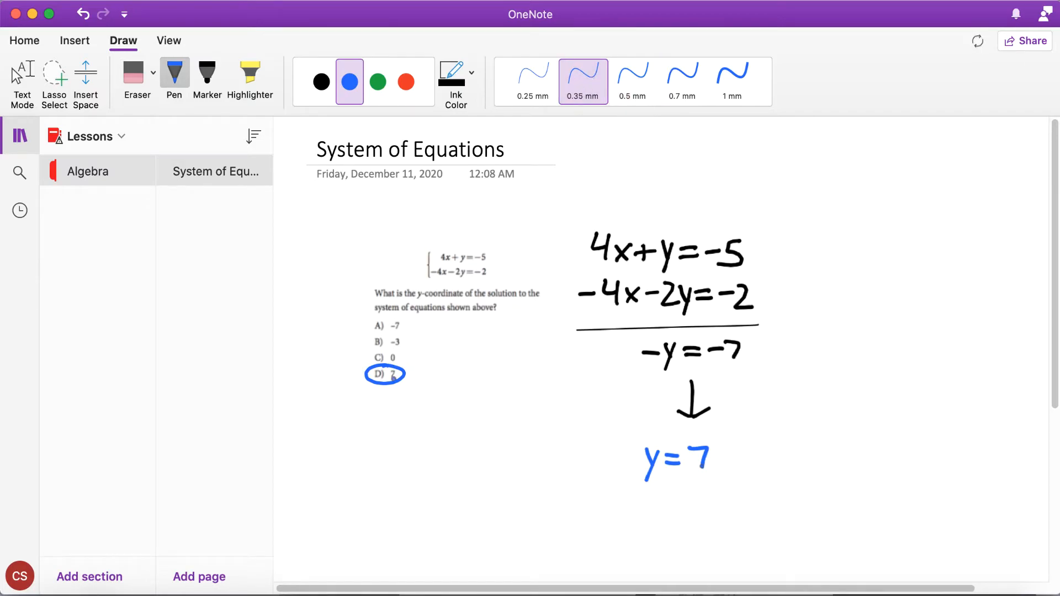
{"action": "mouse_move", "coordinate": [384, 428]}
{"action": "left_mouse_down"}
{"action": "mouse_move", "coordinate": [383, 462]}
{"action": "mouse_move", "coordinate": [404, 448]}
{"action": "left_mouse_up"}
{"action": "mouse_move", "coordinate": [401, 428]}
{"action": "left_mouse_down"}
{"action": "mouse_move", "coordinate": [404, 457]}
{"action": "mouse_move", "coordinate": [459, 461]}
{"action": "mouse_move", "coordinate": [476, 445]}
{"action": "mouse_move", "coordinate": [469, 462]}
{"action": "left_mouse_up"}
{"action": "left_click", "coordinate": [493, 453]}
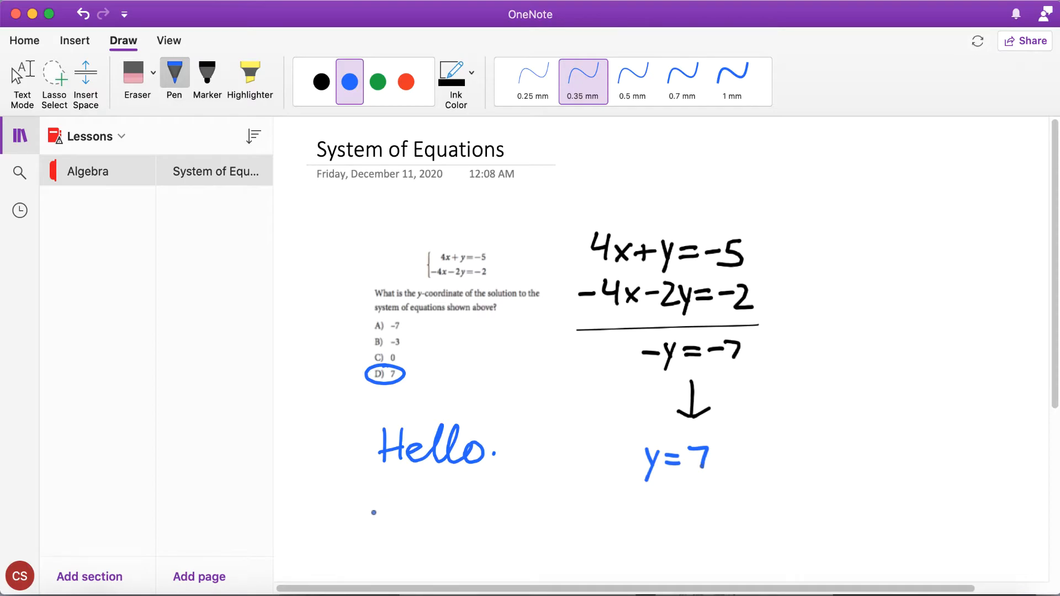
Add a new page to the Algebra section and title it "Homework".
{"action": "left_click", "coordinate": [237, 571]}
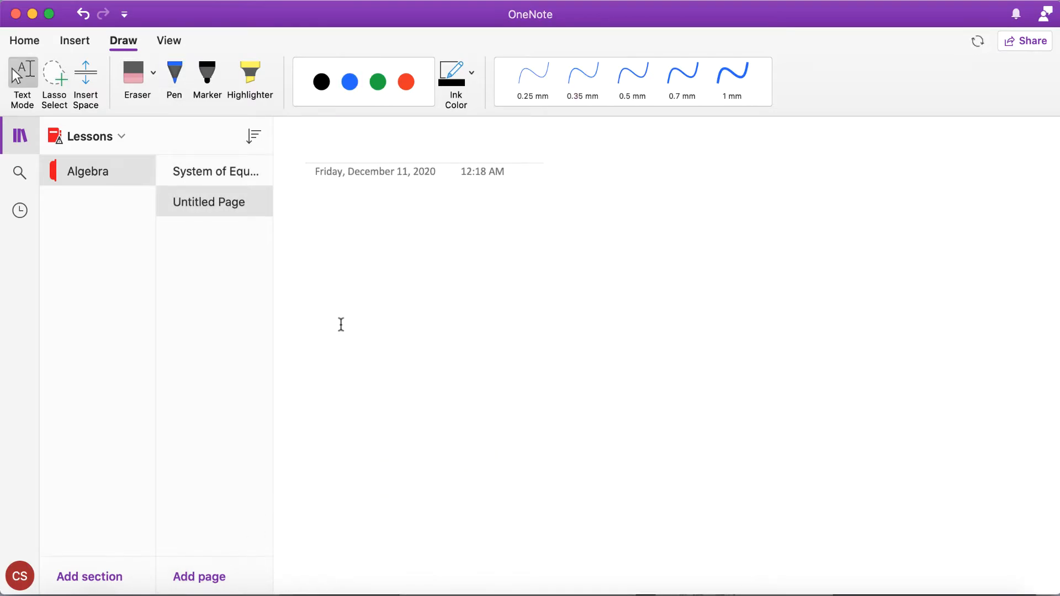
{"action": "type", "text": "Homework"}
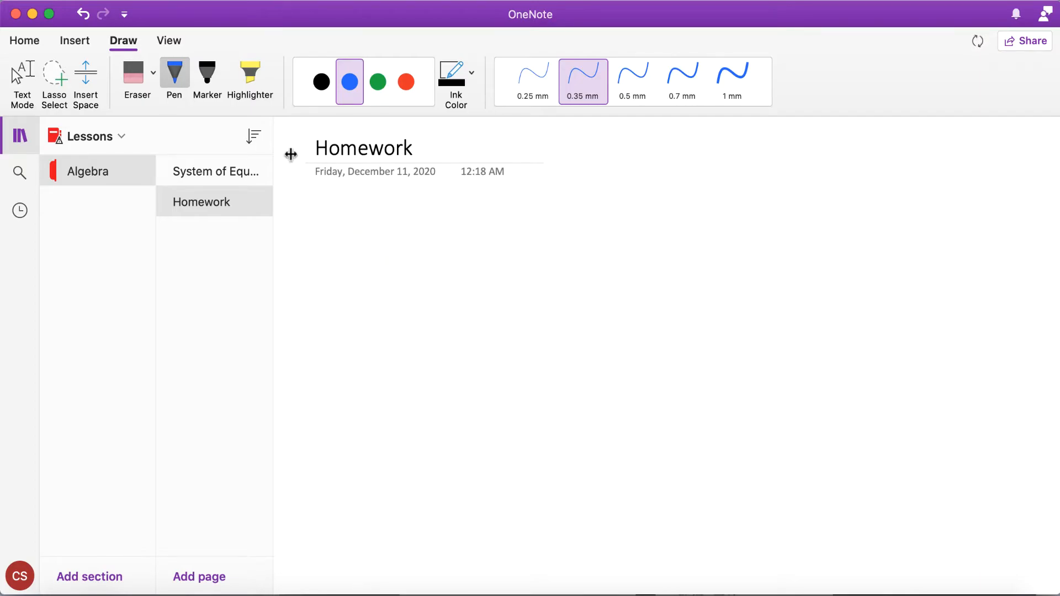
Handwrite "Algebra:" beneath the Homework title with a red 2 mm marker.
{"action": "left_click", "coordinate": [211, 84]}
{"action": "left_click", "coordinate": [406, 87]}
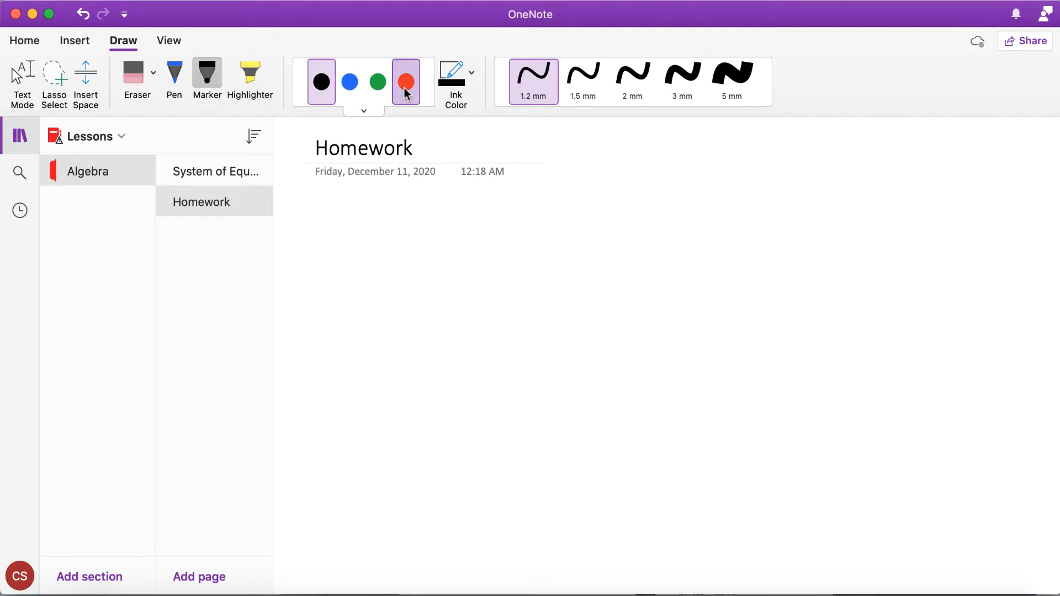
{"action": "left_click", "coordinate": [628, 88]}
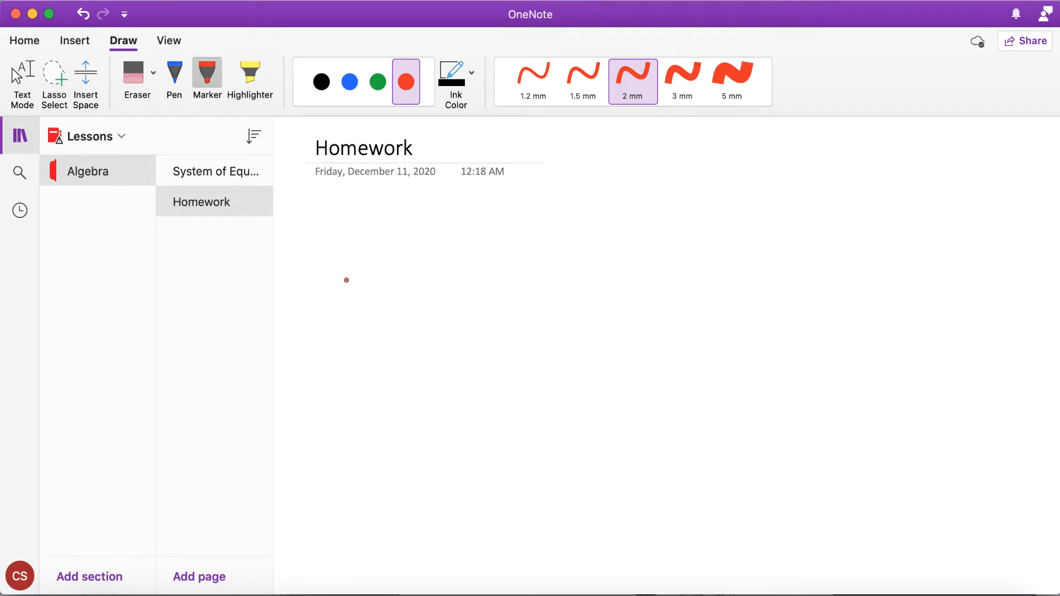
{"action": "scroll", "coordinate": [388, 277], "scroll_direction": "up", "scroll_amount": 4}
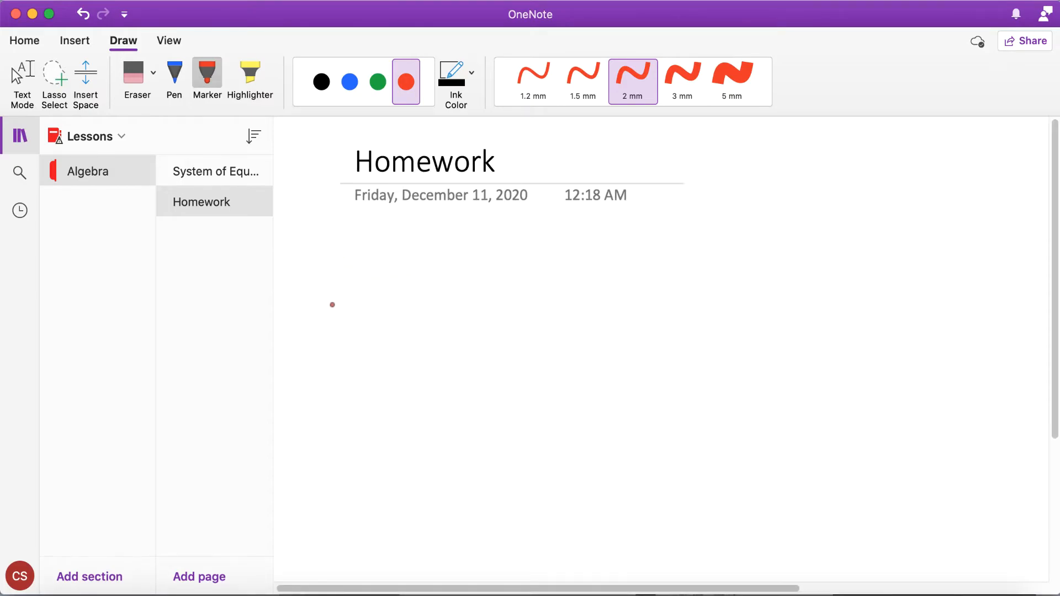
{"action": "left_click_drag", "start_coordinate": [285, 351], "coordinate": [350, 348]}
{"action": "left_click_drag", "start_coordinate": [307, 320], "coordinate": [348, 319]}
{"action": "left_click_drag", "start_coordinate": [381, 251], "coordinate": [390, 354]}
{"action": "mouse_move", "coordinate": [442, 309]}
{"action": "left_mouse_down"}
{"action": "mouse_move", "coordinate": [486, 354]}
{"action": "mouse_move", "coordinate": [539, 343]}
{"action": "left_mouse_up"}
{"action": "left_click_drag", "start_coordinate": [558, 251], "coordinate": [562, 354]}
{"action": "mouse_move", "coordinate": [633, 309]}
{"action": "left_mouse_down"}
{"action": "mouse_move", "coordinate": [632, 349]}
{"action": "mouse_move", "coordinate": [668, 302]}
{"action": "left_mouse_up"}
{"action": "left_click_drag", "start_coordinate": [715, 305], "coordinate": [758, 350]}
{"action": "left_click", "coordinate": [796, 307]}
{"action": "left_click", "coordinate": [796, 338]}
{"action": "scroll", "coordinate": [386, 280], "scroll_direction": "down", "scroll_amount": 3}
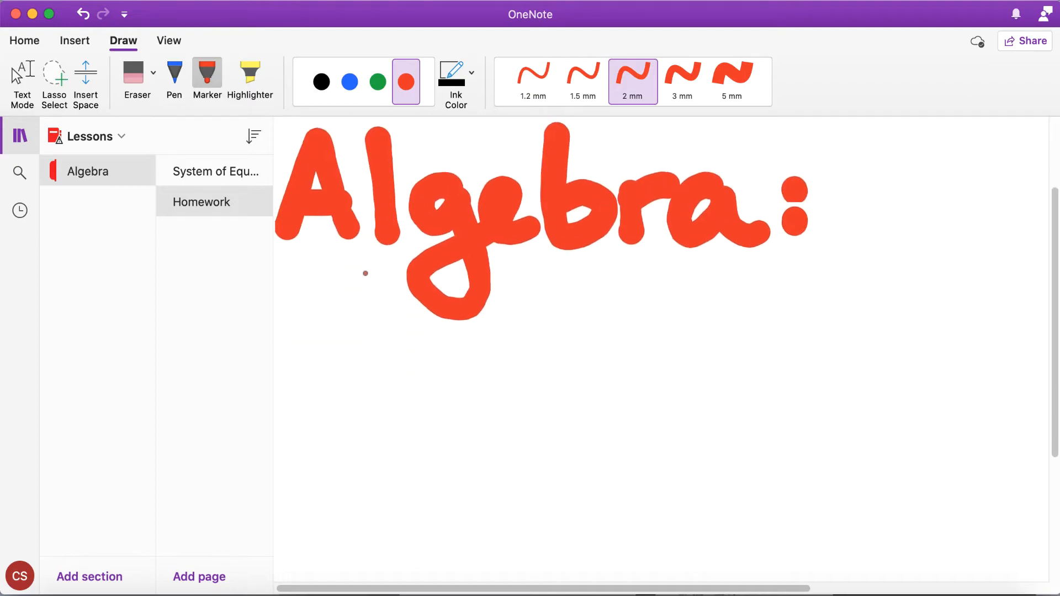
Handwrite "System of" in red marker on the line below "Algebra:".
{"action": "scroll", "coordinate": [311, 339], "scroll_direction": "down", "scroll_amount": 1}
{"action": "left_click_drag", "start_coordinate": [338, 325], "coordinate": [288, 397]}
{"action": "left_click_drag", "start_coordinate": [366, 381], "coordinate": [411, 432]}
{"action": "left_click_drag", "start_coordinate": [491, 373], "coordinate": [461, 412]}
{"action": "left_click_drag", "start_coordinate": [536, 319], "coordinate": [529, 417]}
{"action": "left_click_drag", "start_coordinate": [507, 372], "coordinate": [599, 368]}
{"action": "mouse_move", "coordinate": [568, 401]}
{"action": "left_mouse_down"}
{"action": "mouse_move", "coordinate": [631, 391]}
{"action": "mouse_move", "coordinate": [741, 410]}
{"action": "left_mouse_up"}
{"action": "left_click_drag", "start_coordinate": [831, 371], "coordinate": [833, 378]}
{"action": "left_click_drag", "start_coordinate": [867, 455], "coordinate": [917, 355]}
{"action": "left_click_drag", "start_coordinate": [881, 399], "coordinate": [924, 392]}
Handwrite "Equations" in red marker below "System of".
{"action": "scroll", "coordinate": [851, 367], "scroll_direction": "down", "scroll_amount": 3}
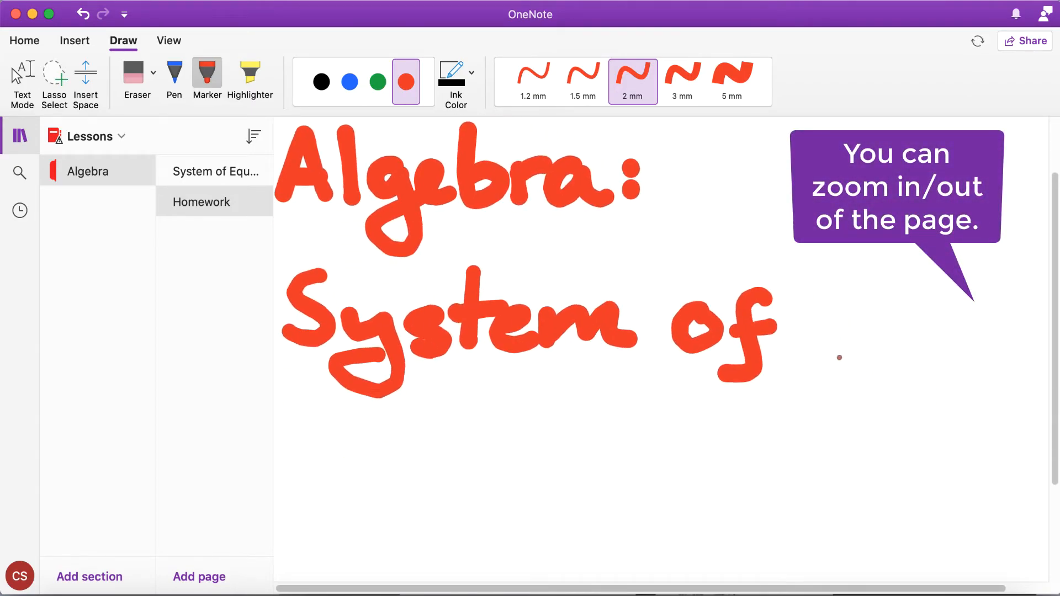
{"action": "left_click_drag", "start_coordinate": [390, 418], "coordinate": [396, 490]}
{"action": "left_click_drag", "start_coordinate": [370, 421], "coordinate": [450, 411]}
{"action": "left_click_drag", "start_coordinate": [394, 450], "coordinate": [456, 441]}
{"action": "left_click_drag", "start_coordinate": [389, 489], "coordinate": [461, 471]}
{"action": "left_click_drag", "start_coordinate": [494, 441], "coordinate": [508, 516]}
{"action": "left_click_drag", "start_coordinate": [525, 436], "coordinate": [624, 470]}
{"action": "left_click_drag", "start_coordinate": [640, 390], "coordinate": [643, 467]}
{"action": "mouse_move", "coordinate": [612, 433]}
{"action": "left_mouse_down"}
{"action": "mouse_move", "coordinate": [672, 425]}
{"action": "mouse_move", "coordinate": [680, 457]}
{"action": "left_mouse_up"}
{"action": "mouse_move", "coordinate": [712, 430]}
{"action": "left_mouse_down"}
{"action": "mouse_move", "coordinate": [775, 430]}
{"action": "mouse_move", "coordinate": [799, 464]}
{"action": "left_mouse_up"}
Draw a red arrow after "System of Equations" and handwrite "Work" to start the word "Worksheet".
{"action": "scroll", "coordinate": [755, 350], "scroll_direction": "down", "scroll_amount": 2}
{"action": "left_click_drag", "start_coordinate": [735, 344], "coordinate": [793, 345]}
{"action": "scroll", "coordinate": [703, 313], "scroll_direction": "right", "scroll_amount": 1}
{"action": "mouse_move", "coordinate": [778, 323]}
{"action": "left_mouse_down"}
{"action": "mouse_move", "coordinate": [780, 370]}
{"action": "mouse_move", "coordinate": [834, 373]}
{"action": "mouse_move", "coordinate": [841, 301]}
{"action": "left_mouse_up"}
{"action": "left_click_drag", "start_coordinate": [867, 337], "coordinate": [887, 364]}
{"action": "left_click_drag", "start_coordinate": [916, 290], "coordinate": [916, 365]}
{"action": "left_click_drag", "start_coordinate": [946, 299], "coordinate": [953, 366]}
{"action": "scroll", "coordinate": [913, 339], "scroll_direction": "right", "scroll_amount": 3}
{"action": "left_click_drag", "start_coordinate": [811, 326], "coordinate": [798, 376]}
{"action": "mouse_move", "coordinate": [838, 289]}
{"action": "left_mouse_down"}
{"action": "mouse_move", "coordinate": [829, 364]}
{"action": "mouse_move", "coordinate": [931, 286]}
{"action": "left_mouse_up"}
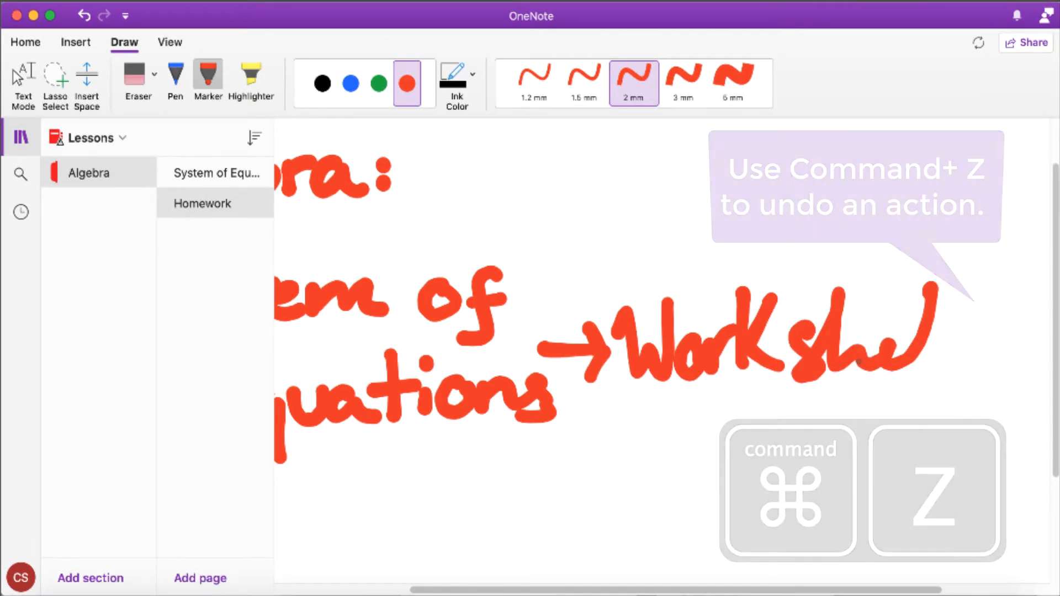
{"action": "key", "text": "super+z"}
{"action": "key", "text": "super+z"}
Handwrite "sheet" in red marker right after "Work" to complete the word "Worksheet".
{"action": "left_click_drag", "start_coordinate": [810, 334], "coordinate": [801, 372]}
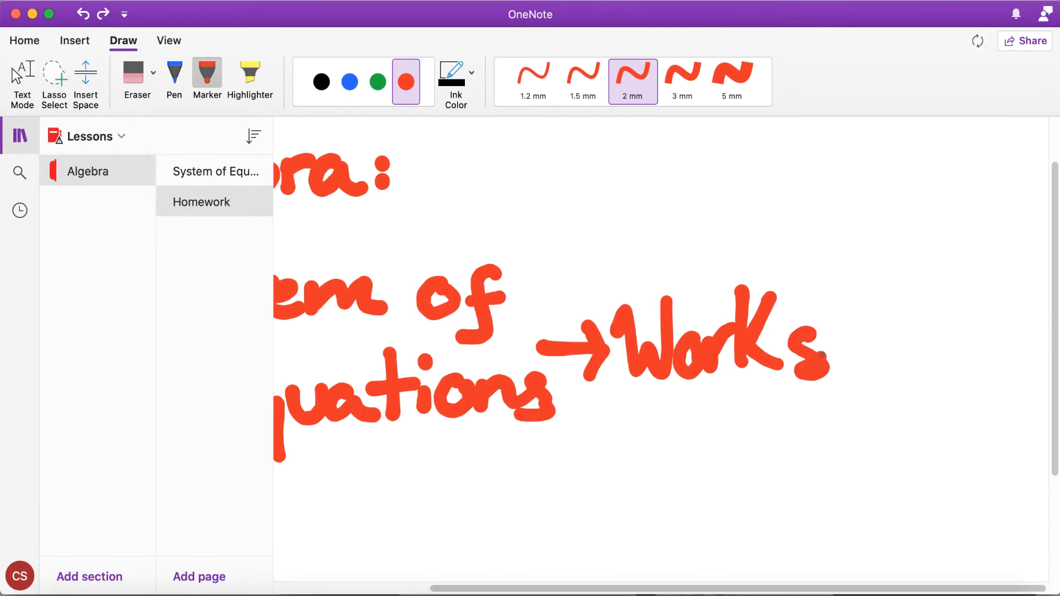
{"action": "left_click_drag", "start_coordinate": [846, 302], "coordinate": [964, 339]}
{"action": "left_click_drag", "start_coordinate": [970, 290], "coordinate": [990, 362]}
{"action": "left_click_drag", "start_coordinate": [859, 331], "coordinate": [995, 321]}
{"action": "scroll", "coordinate": [912, 362], "scroll_direction": "down", "scroll_amount": 4}
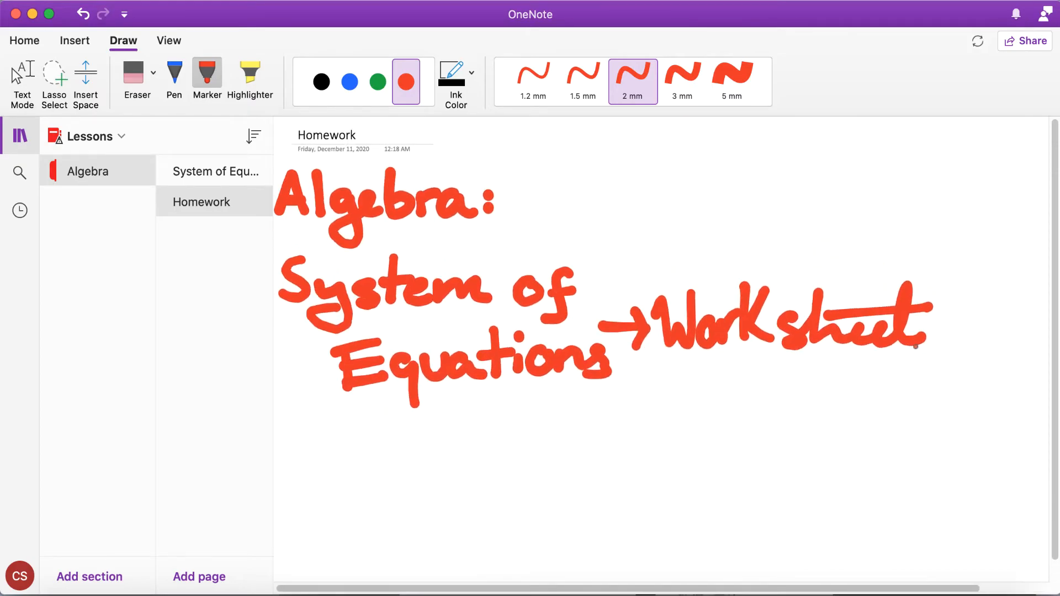
{"action": "scroll", "coordinate": [912, 362], "scroll_direction": "up", "scroll_amount": 3}
{"action": "scroll", "coordinate": [912, 363], "scroll_direction": "down", "scroll_amount": 2}
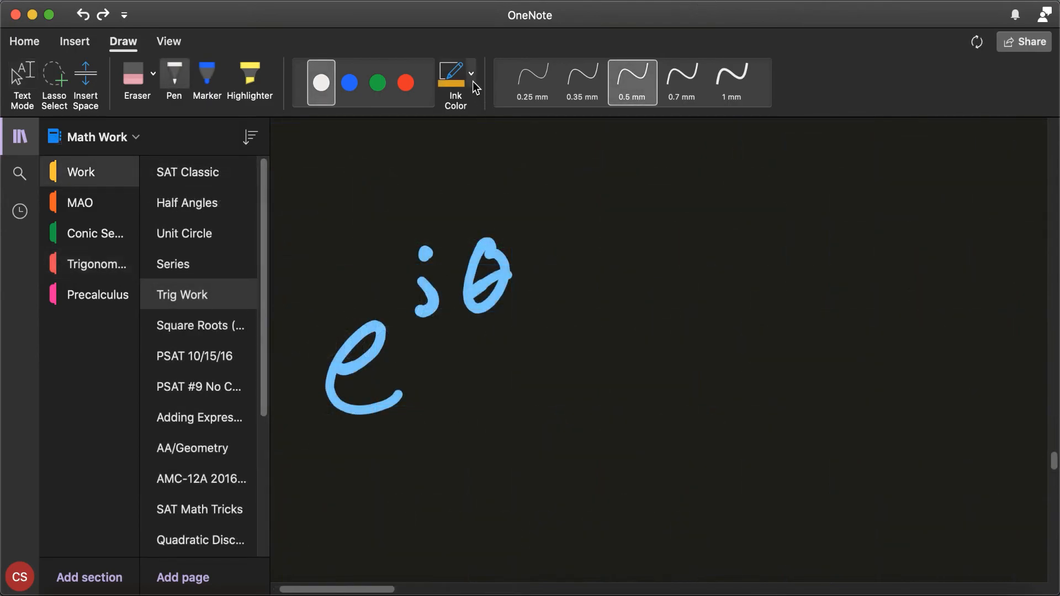
Set the pen's ink color to the recent pink and handwrite e^(iθ) beside the blue expression on the Trig Work page.
{"action": "left_click", "coordinate": [473, 77]}
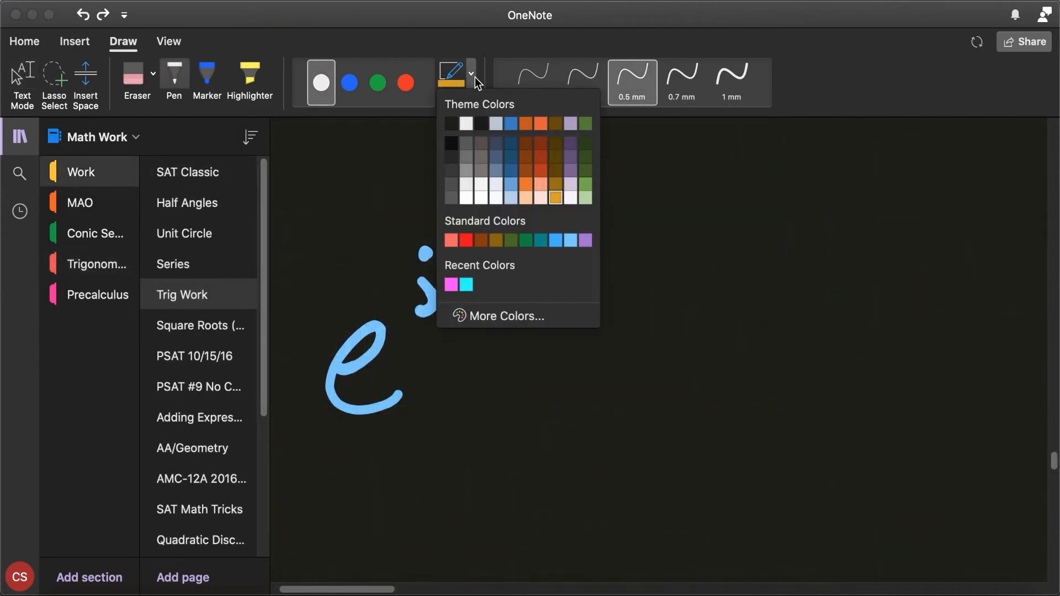
{"action": "left_click", "coordinate": [451, 283]}
{"action": "left_click_drag", "start_coordinate": [627, 374], "coordinate": [615, 381]}
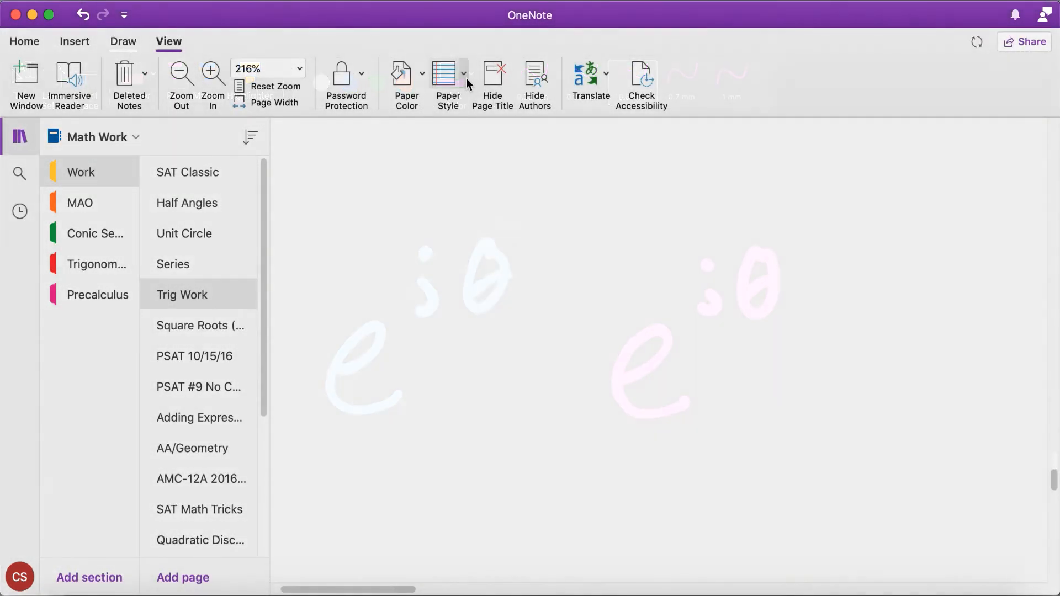
Apply a ruled paper style with a red margin line to the Trig Work page and write on it in blue ink.
{"action": "left_click", "coordinate": [463, 74]}
{"action": "left_click", "coordinate": [535, 139]}
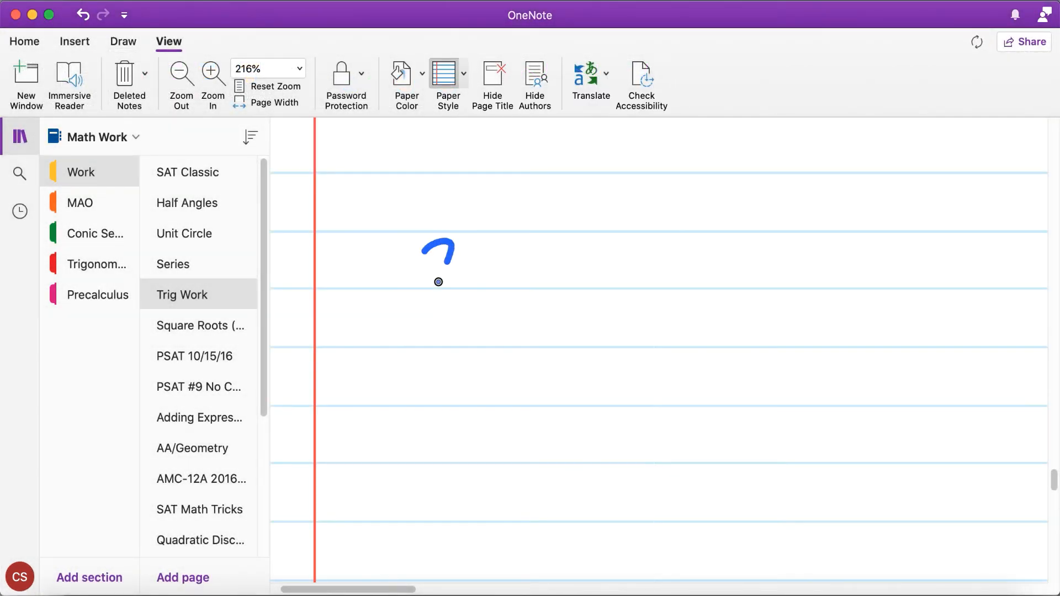
{"action": "left_click_drag", "start_coordinate": [586, 281], "coordinate": [605, 269]}
{"action": "left_click", "coordinate": [614, 283]}
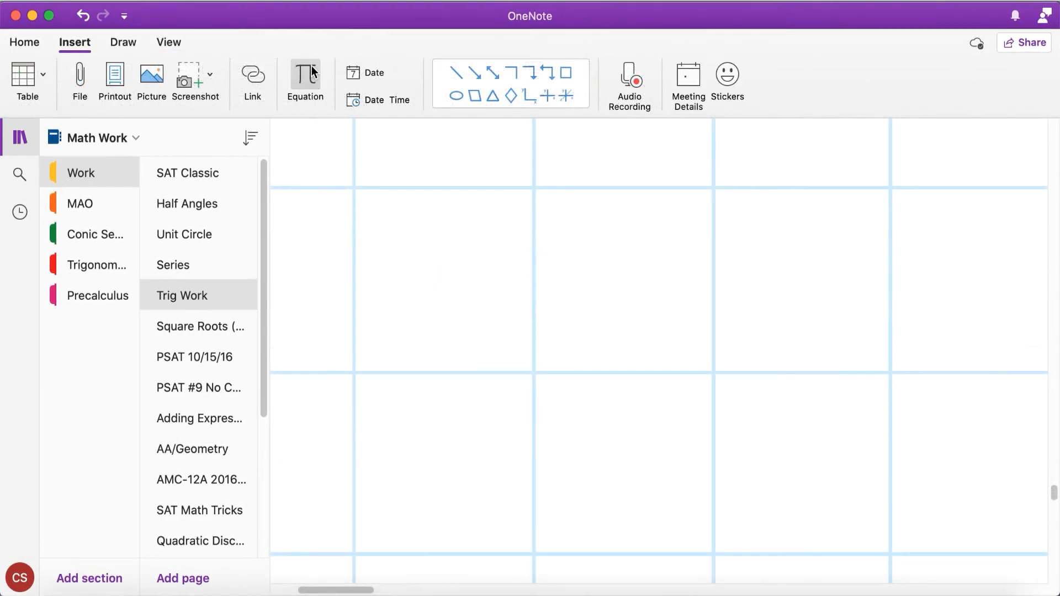
Insert the equation A=πr^2 on the grid-ruled Trig Work page.
{"action": "left_click", "coordinate": [312, 73]}
{"action": "type", "text": "A=\\pi r^2"}
{"action": "key", "text": "Return"}
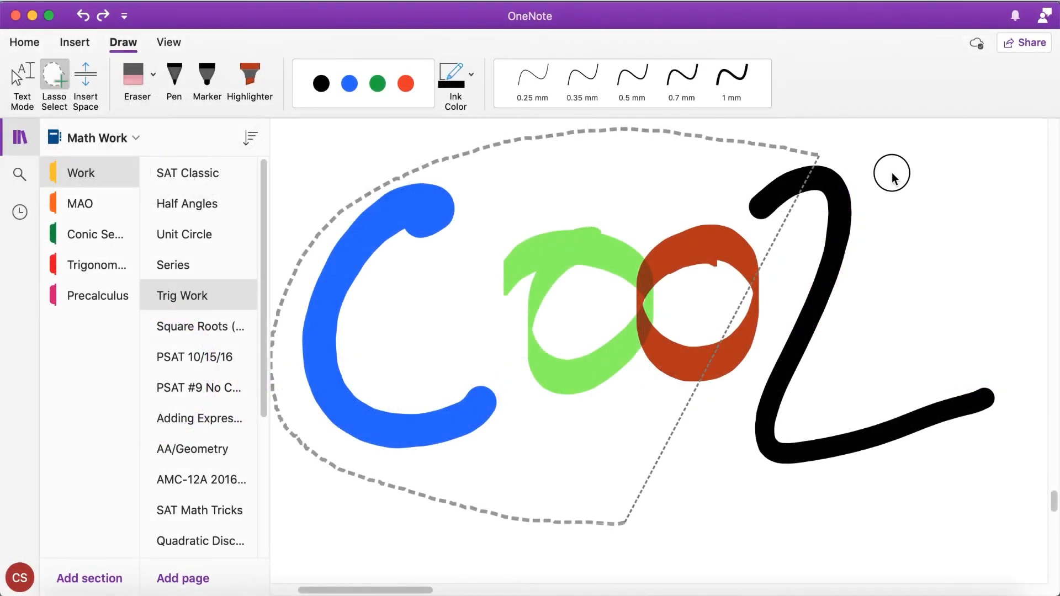
Lasso-select the large multicolored handwritten word on the Trig Work page.
{"action": "mouse_move", "coordinate": [890, 170]}
{"action": "left_mouse_down"}
{"action": "mouse_move", "coordinate": [1012, 452]}
{"action": "mouse_move", "coordinate": [866, 535]}
{"action": "mouse_move", "coordinate": [800, 510]}
{"action": "left_mouse_up"}
{"action": "mouse_move", "coordinate": [963, 161]}
{"action": "left_mouse_down"}
{"action": "mouse_move", "coordinate": [766, 341]}
{"action": "mouse_move", "coordinate": [684, 395]}
{"action": "mouse_move", "coordinate": [536, 429]}
{"action": "mouse_move", "coordinate": [549, 427]}
{"action": "left_mouse_up"}
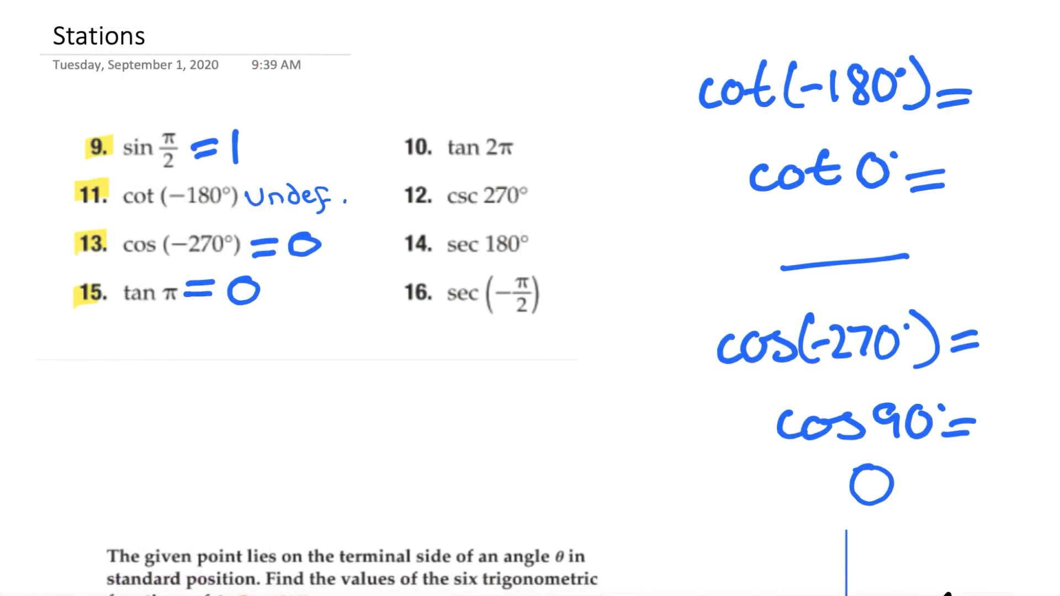
Review the annotated trigonometry exercises on the Stations page and the color-highlighted poem with its handwritten color key.
{"action": "scroll", "coordinate": [530, 299], "scroll_direction": "down", "scroll_amount": 5}
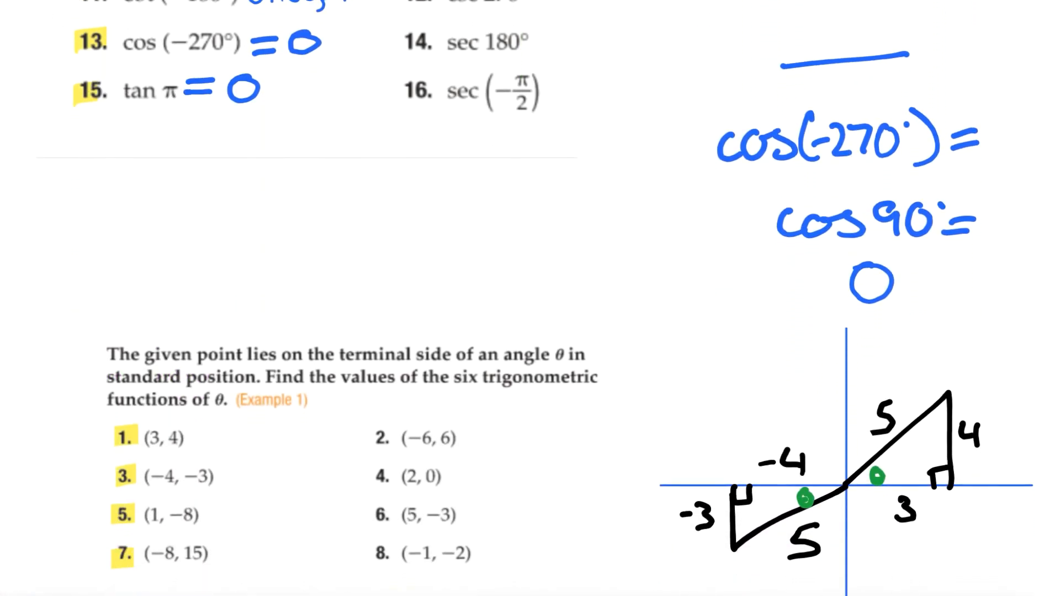
{"action": "scroll", "coordinate": [530, 298], "scroll_direction": "down", "scroll_amount": 1}
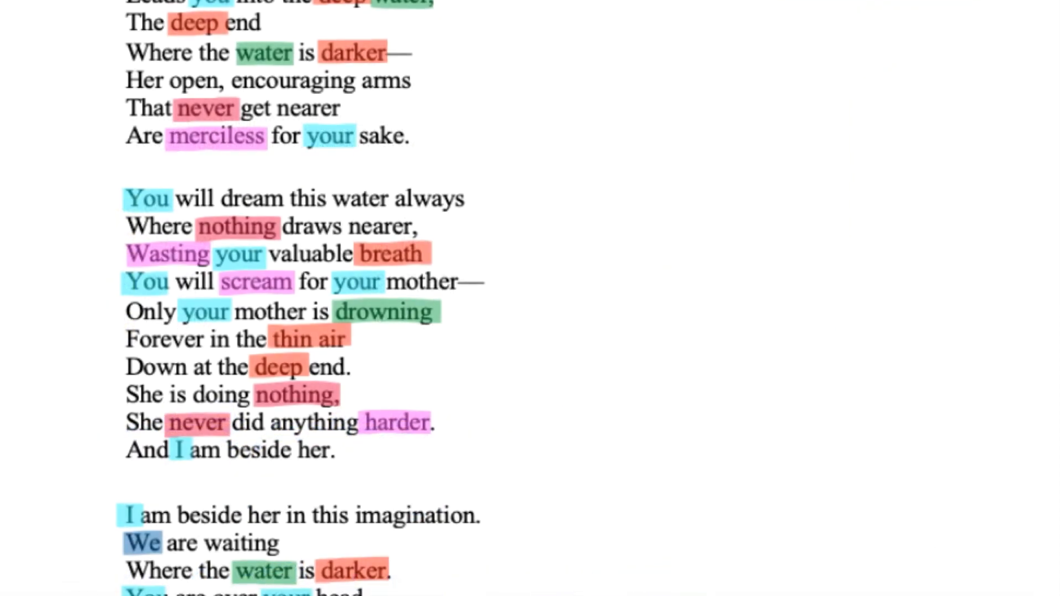
{"action": "scroll", "coordinate": [303, 298], "scroll_direction": "down", "scroll_amount": 4}
{"action": "scroll", "coordinate": [304, 298], "scroll_direction": "down", "scroll_amount": 4}
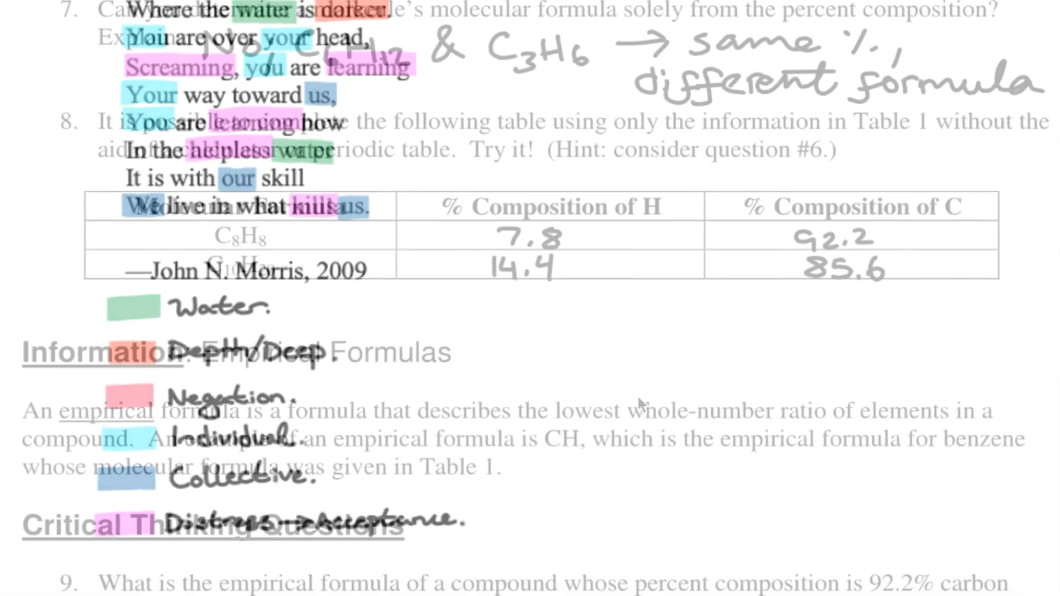